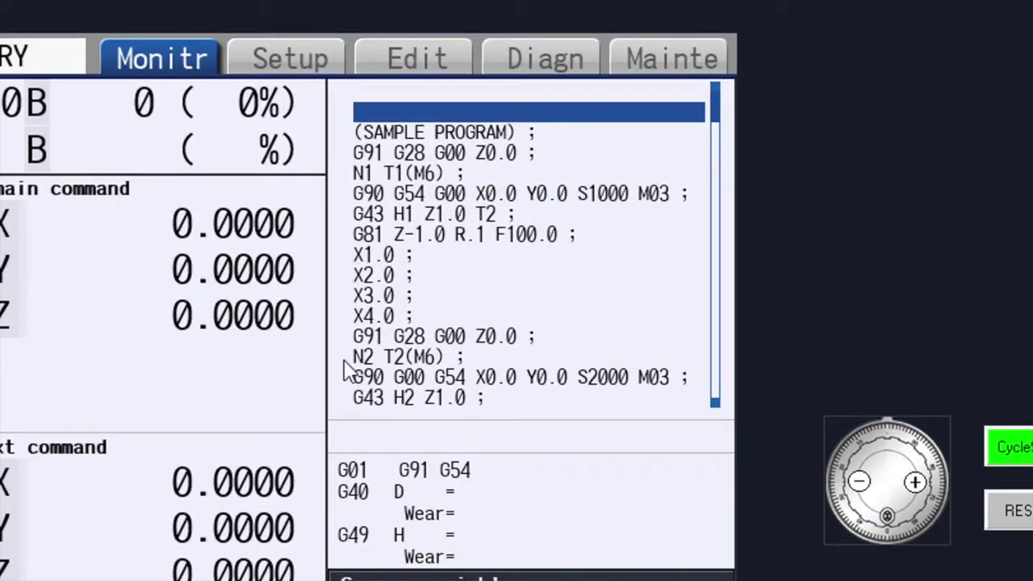
# Step: Run an operation search for 1234/2 to target block N2 of program 1234
pyautogui.click(348, 367)
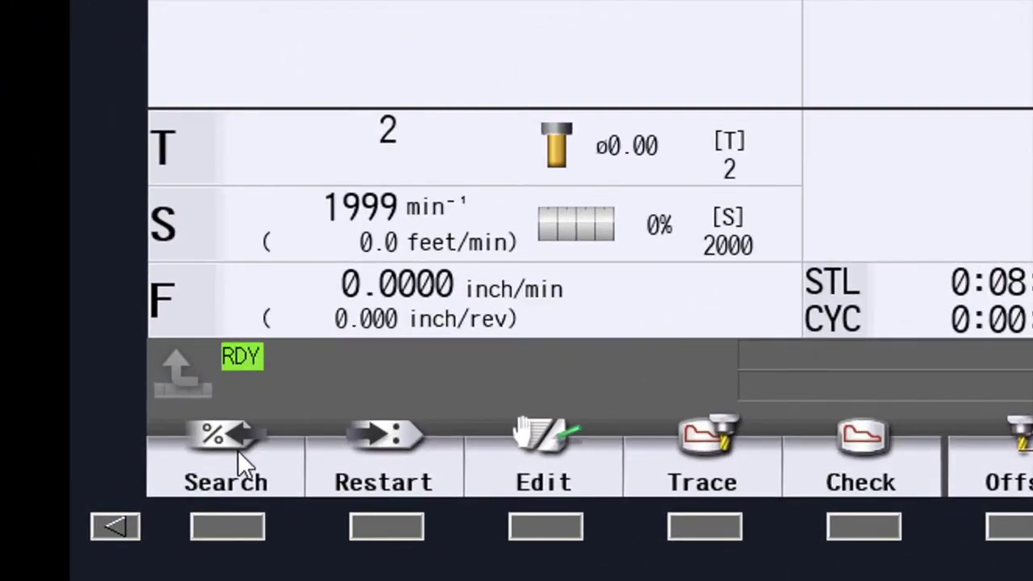
pyautogui.click(238, 450)
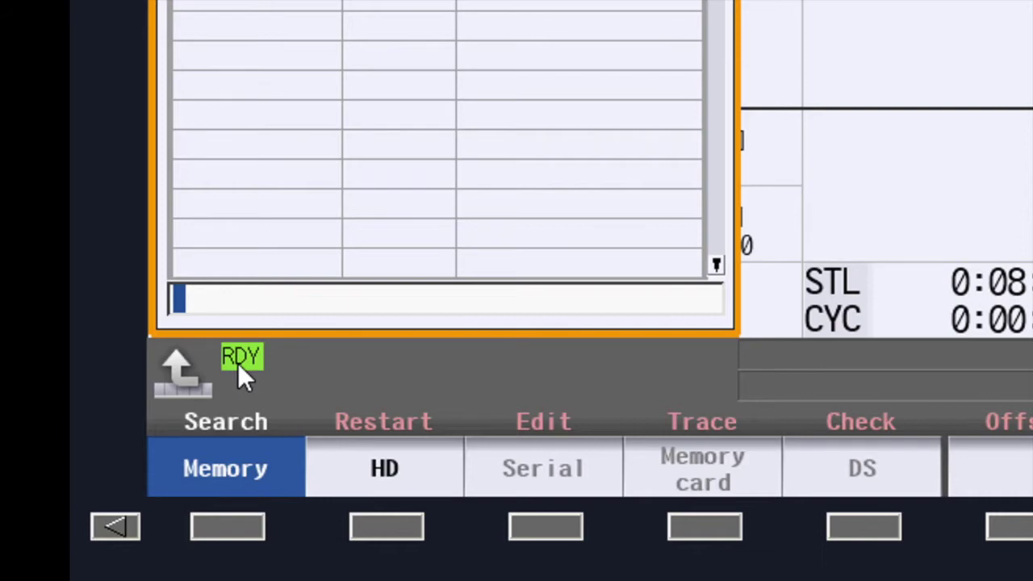
pyautogui.write('1234')
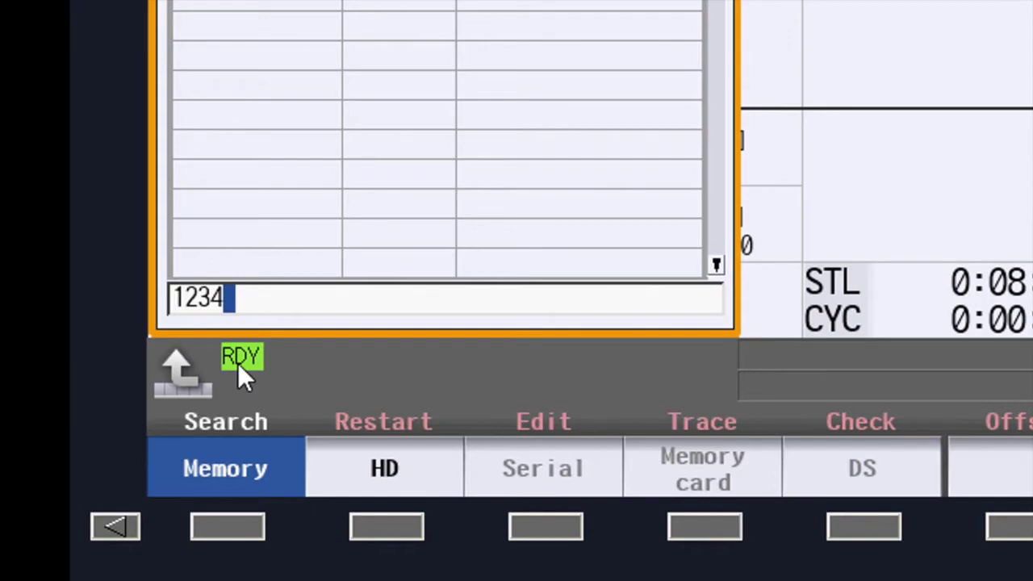
pyautogui.write('/2')
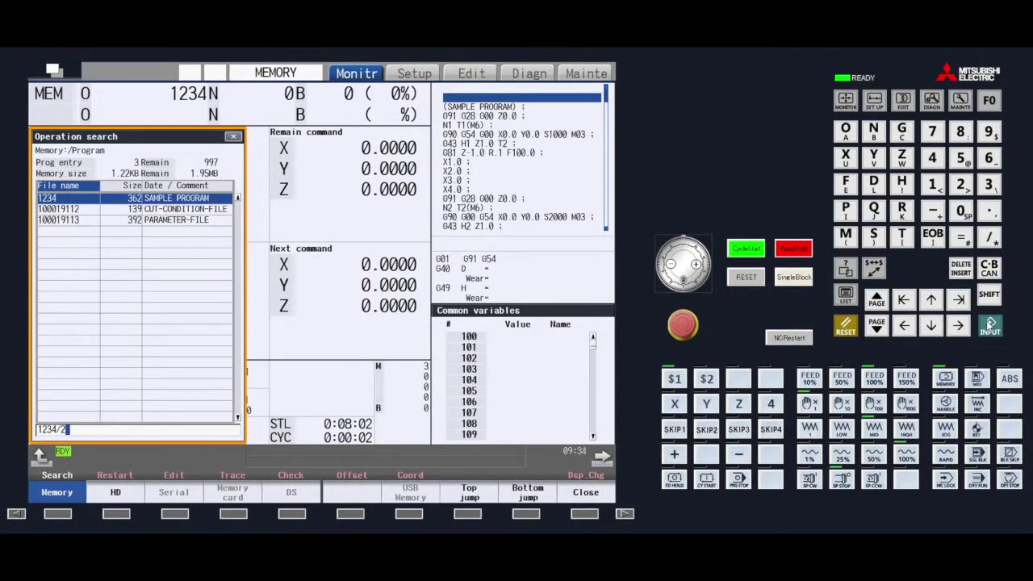
pyautogui.click(991, 325)
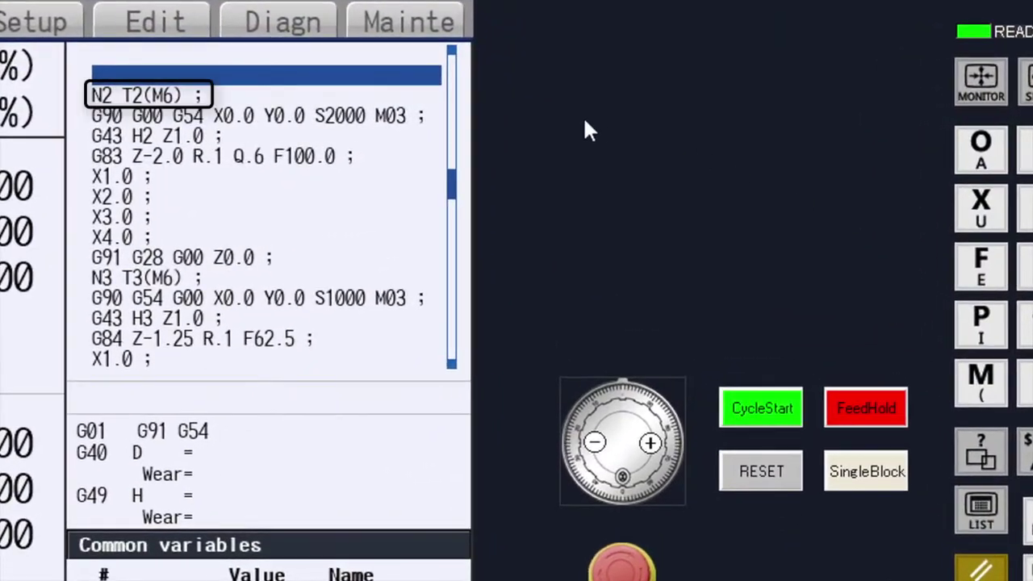
# Step: Cycle-start program 1234 from N2 through the G83 drilling block, then reset to sequence 0
pyautogui.click(429, 101)
pyautogui.click(751, 409)
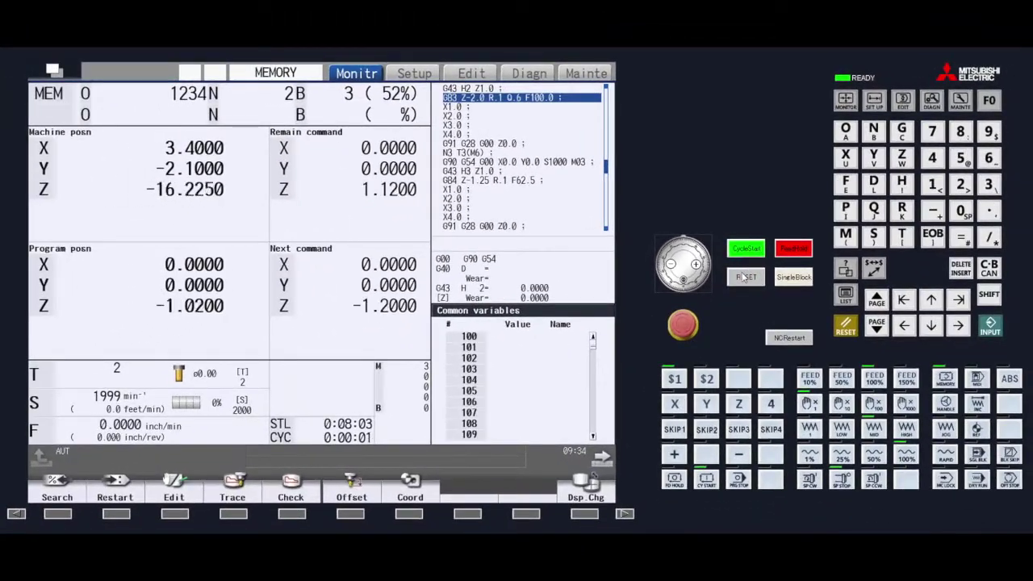
pyautogui.click(748, 304)
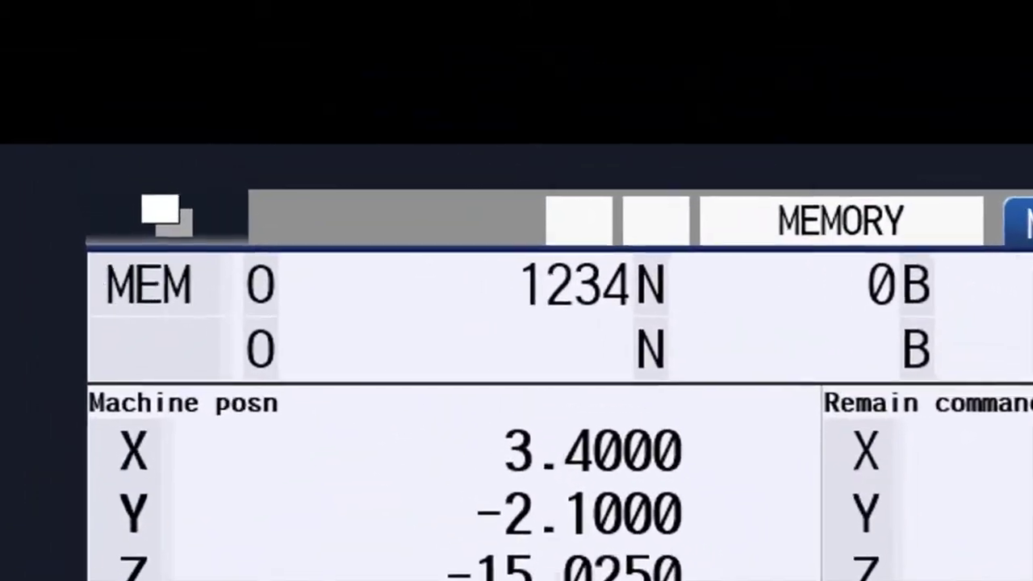
# Step: Run an operation search for /2 to jump to sequence number 2
pyautogui.click(494, 290)
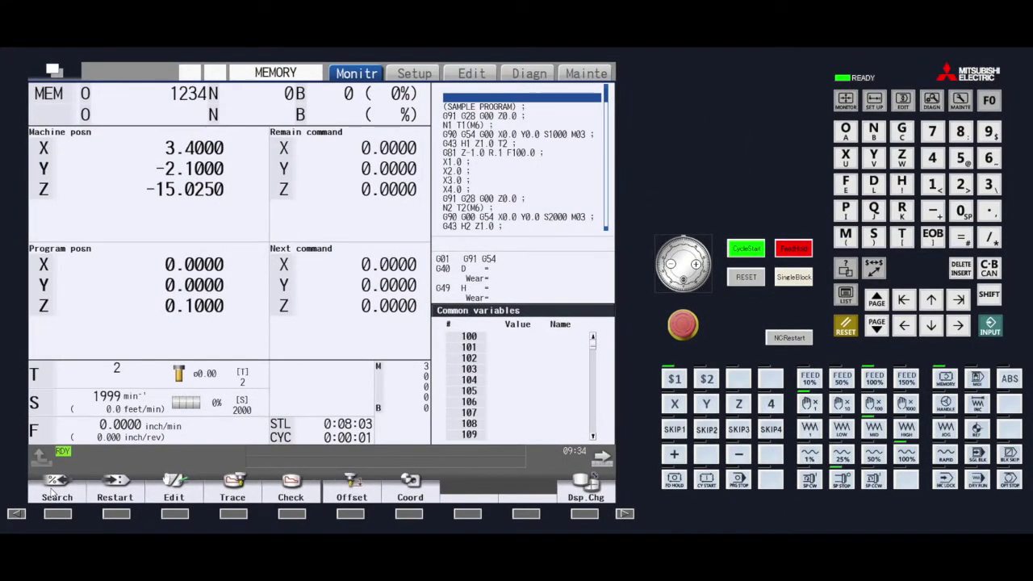
pyautogui.click(52, 491)
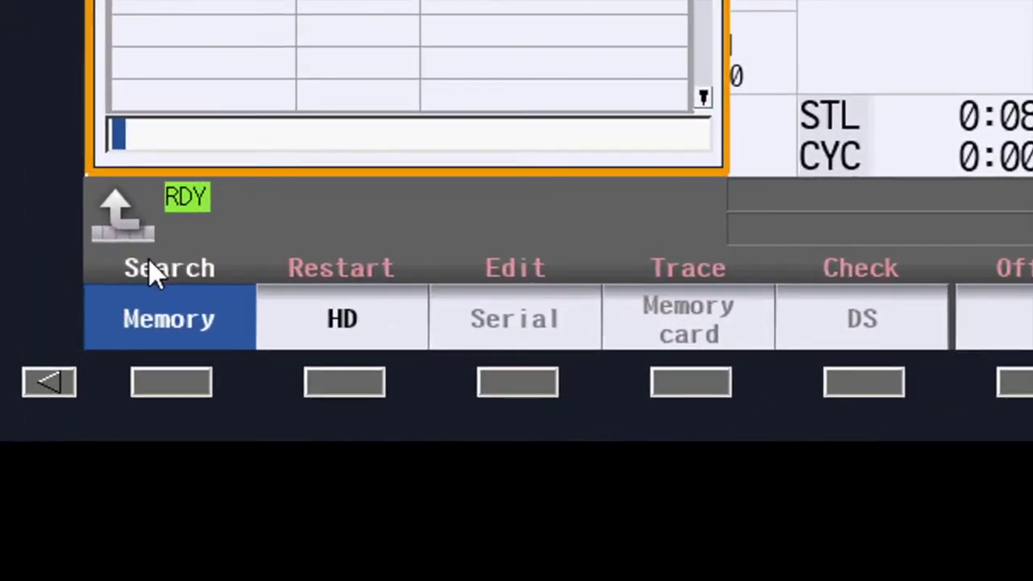
pyautogui.write('/2')
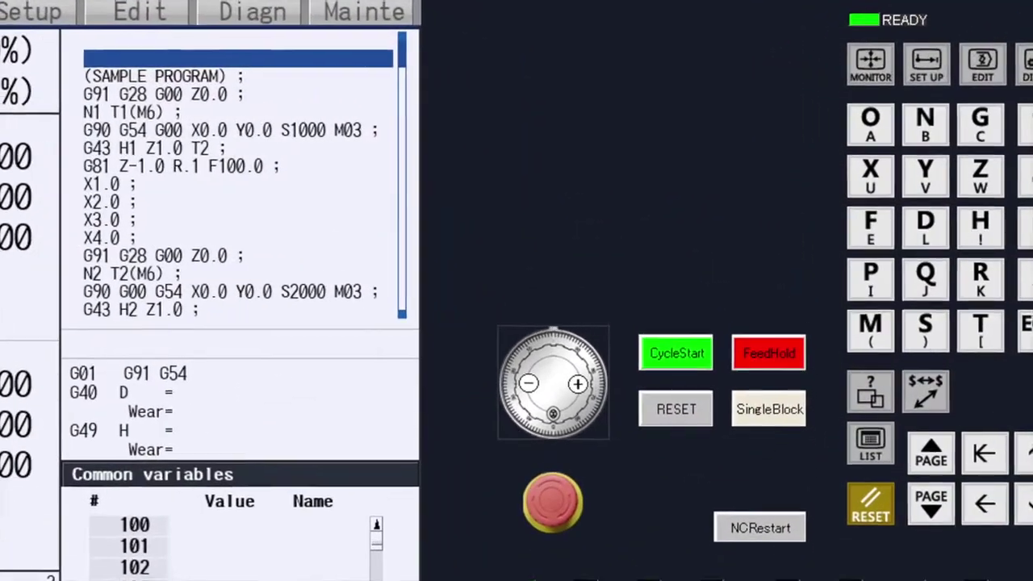
pyautogui.click(991, 325)
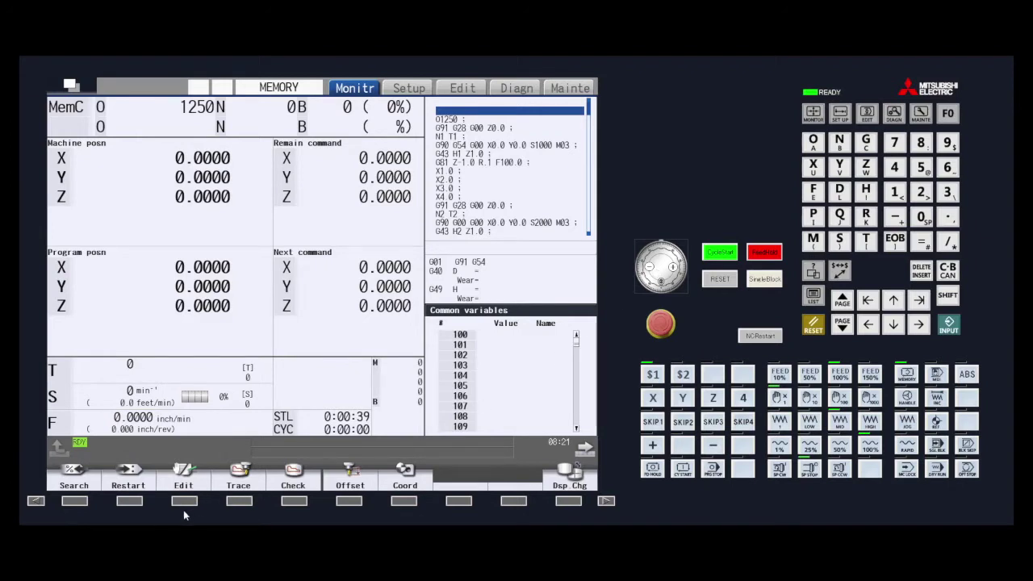
pyautogui.click(178, 513)
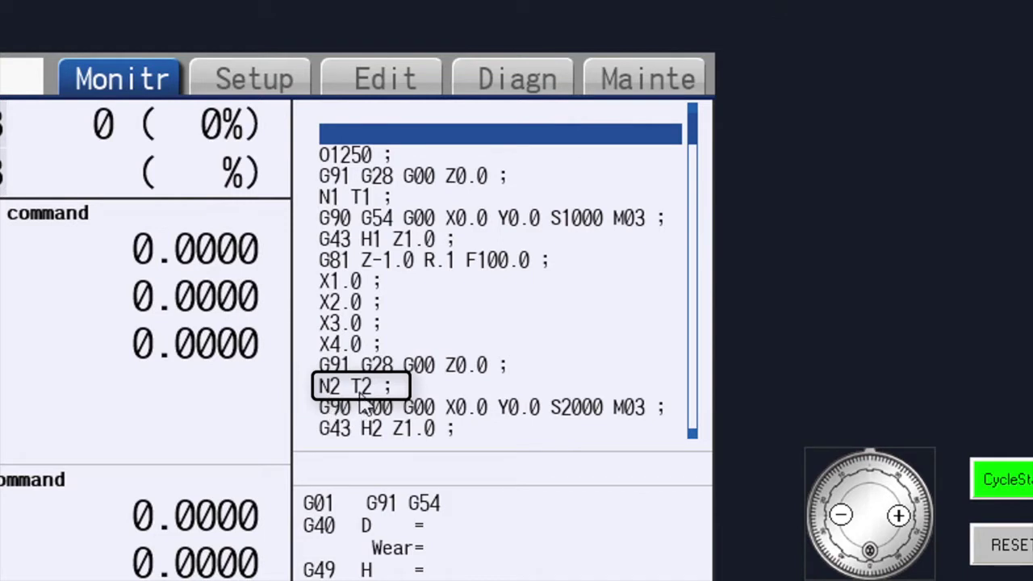
pyautogui.click(402, 389)
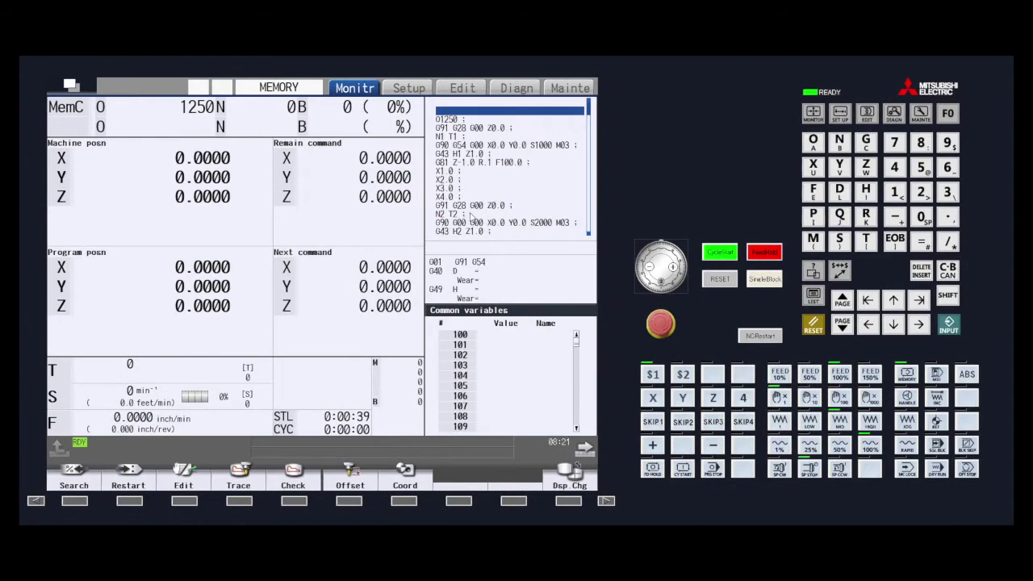
# Step: Open program 1250 in the editor, step down to line 12, then back to line 1 (O1250)
pyautogui.click(183, 476)
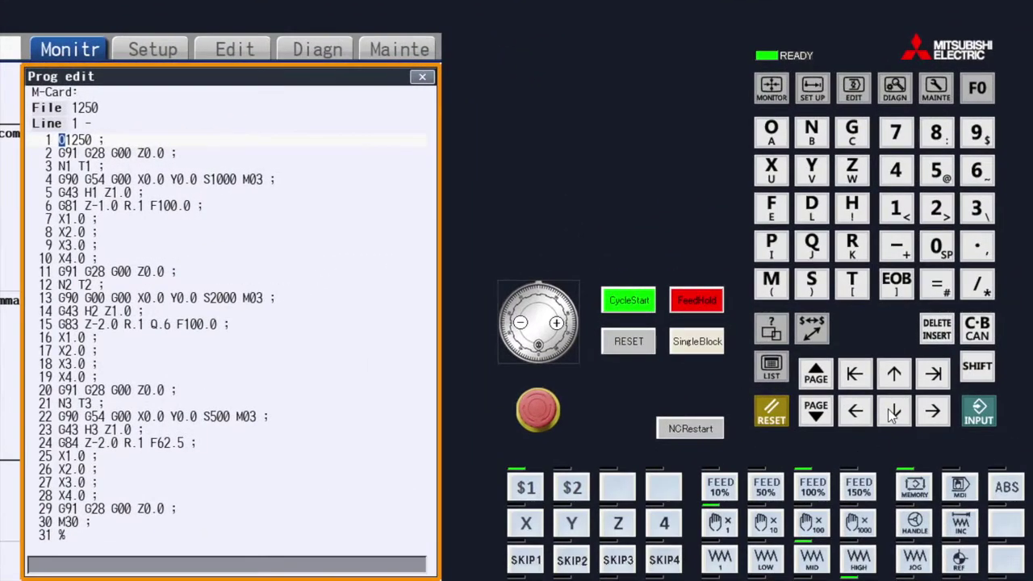
pyautogui.doubleClick(894, 412)
pyautogui.tripleClick(894, 412)
pyautogui.doubleClick(894, 411)
pyautogui.doubleClick(893, 412)
pyautogui.click(893, 412)
pyautogui.click(892, 412)
pyautogui.doubleClick(897, 377)
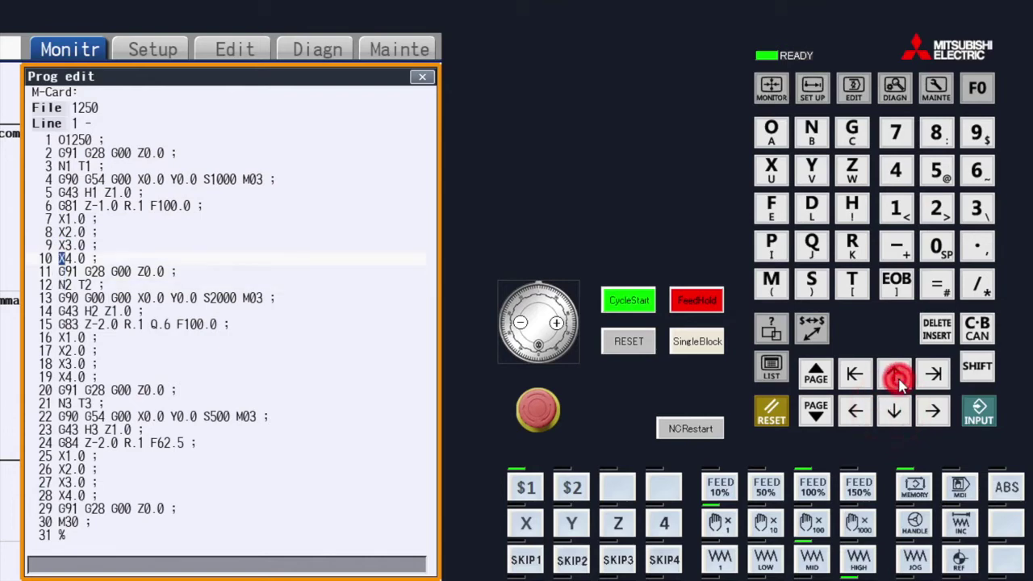
pyautogui.tripleClick(898, 378)
pyautogui.tripleClick(897, 378)
pyautogui.doubleClick(898, 378)
pyautogui.click(898, 377)
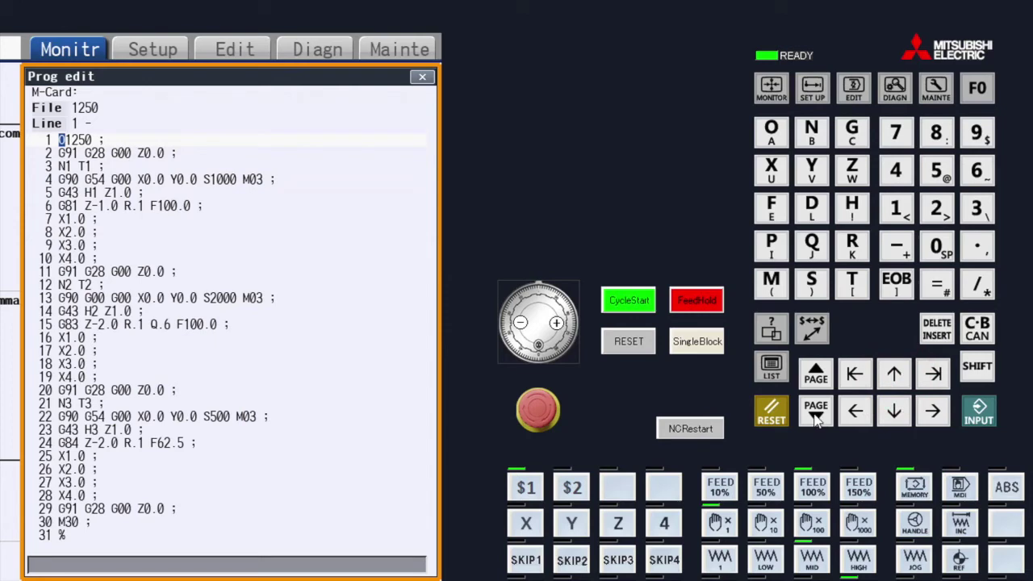
# Step: Move to line 12 (N2 T2), run the restart search there, and close the editor
pyautogui.click(817, 415)
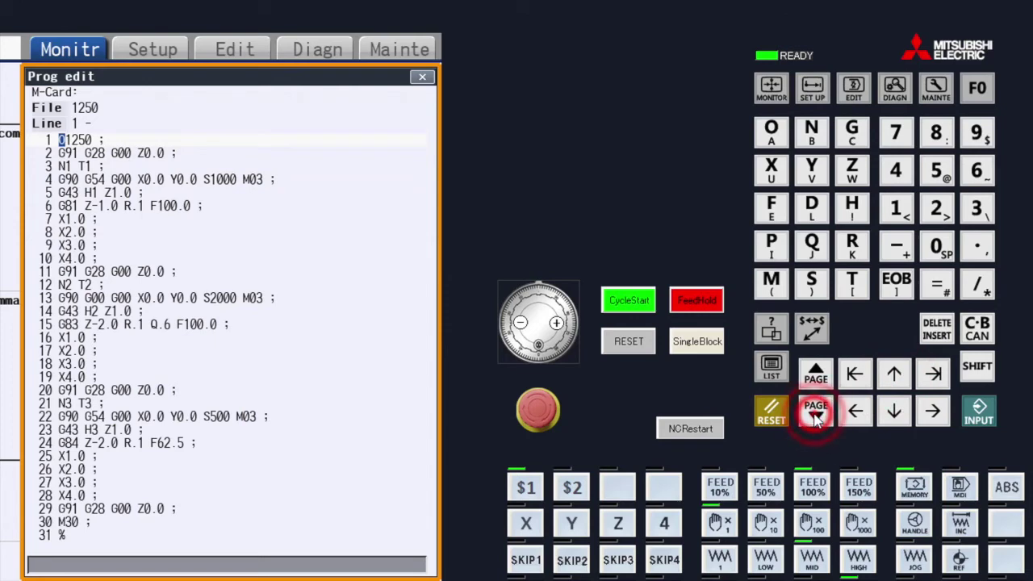
pyautogui.tripleClick(896, 411)
pyautogui.tripleClick(896, 412)
pyautogui.doubleClick(896, 412)
pyautogui.doubleClick(896, 412)
pyautogui.click(896, 411)
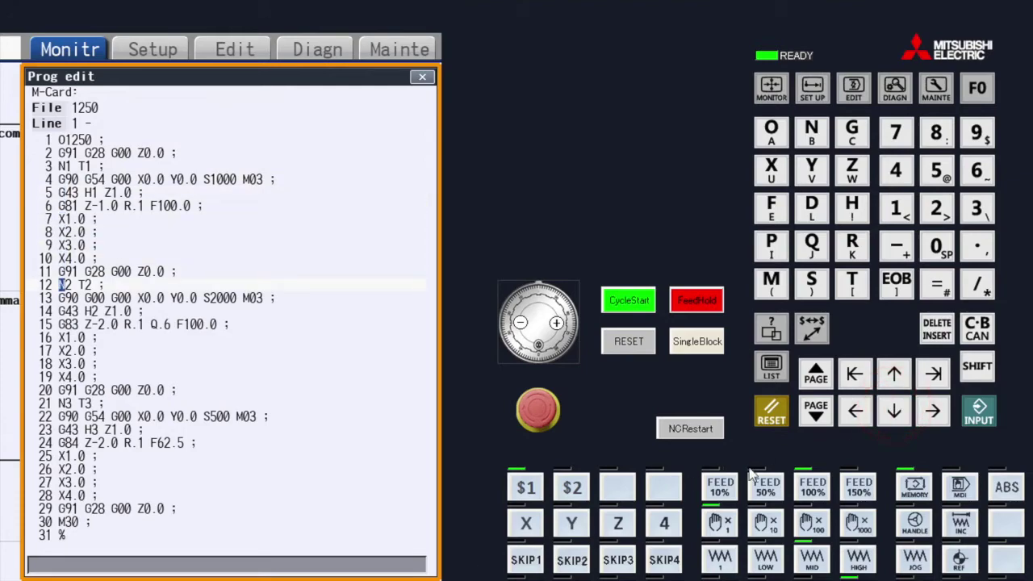
pyautogui.click(979, 412)
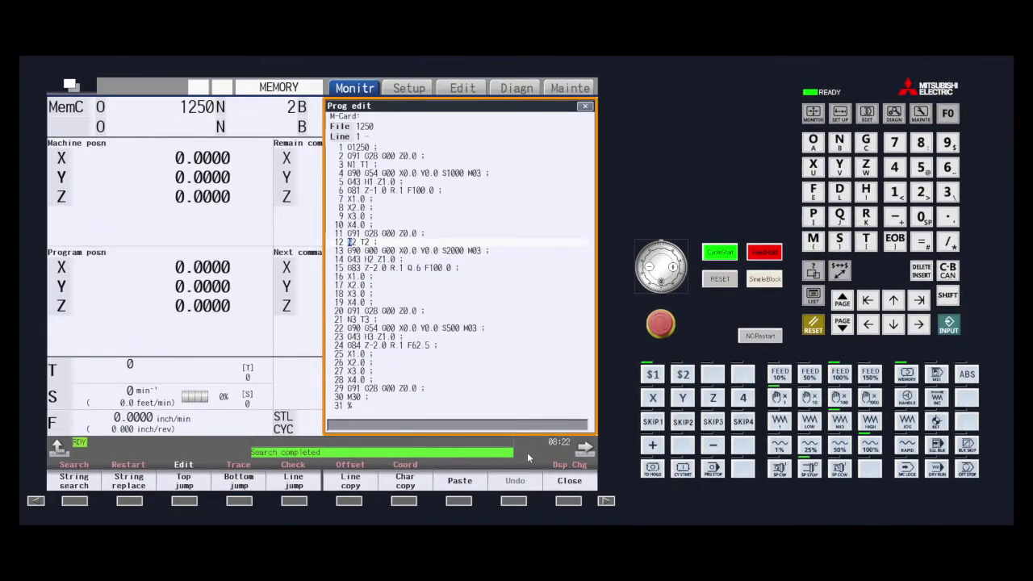
pyautogui.click(522, 451)
pyautogui.click(570, 481)
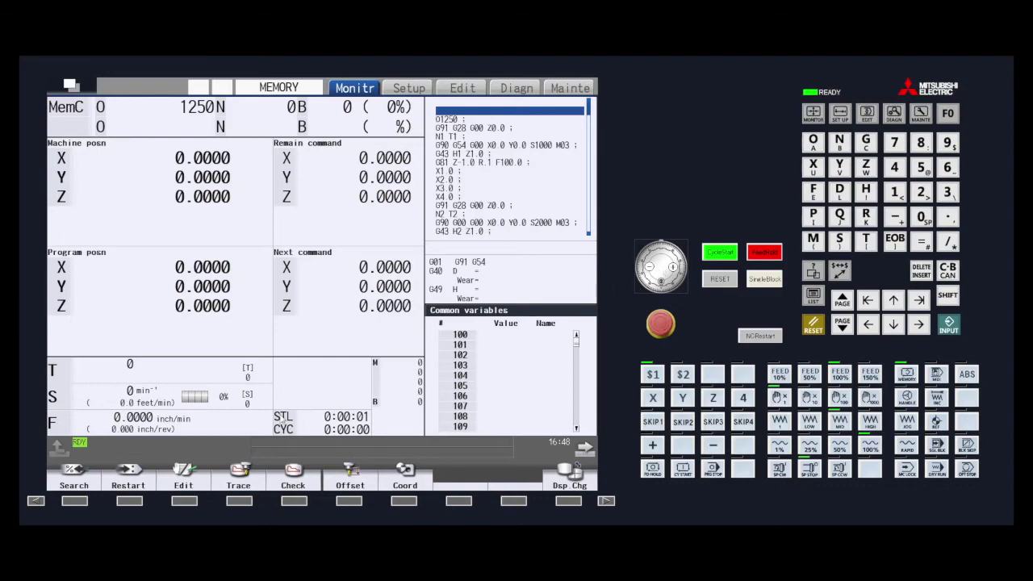
# Step: In the program 1250 editor, string-search for T2 to find line 12 (N2 T2)
pyautogui.click(184, 483)
pyautogui.click(75, 481)
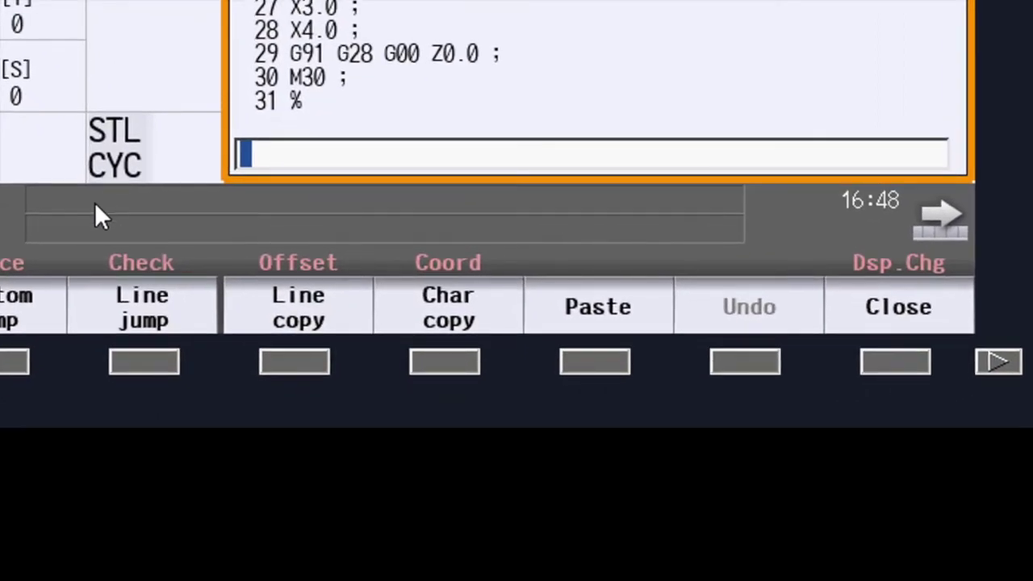
pyautogui.write('T2')
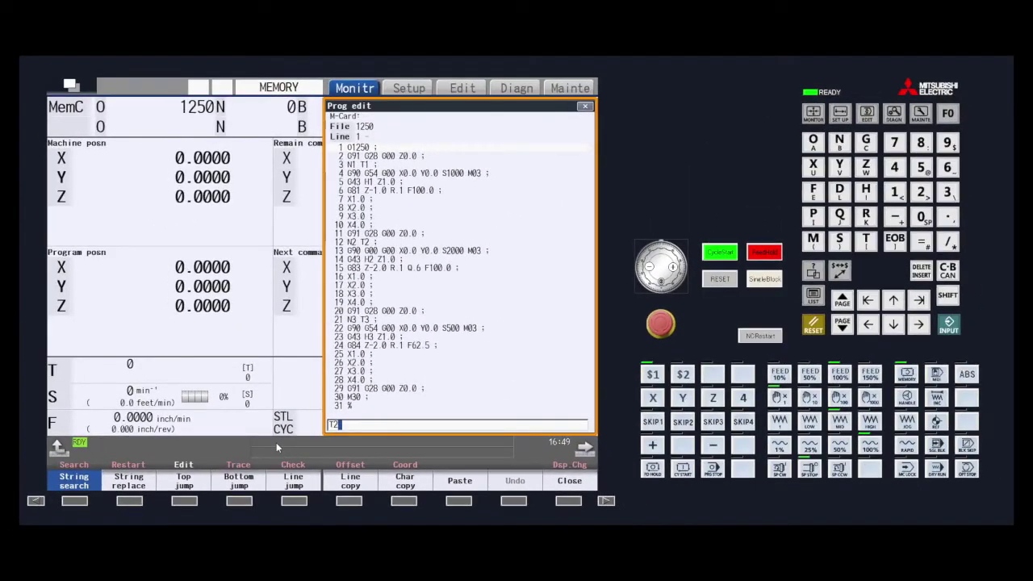
pyautogui.click(949, 325)
pyautogui.click(80, 482)
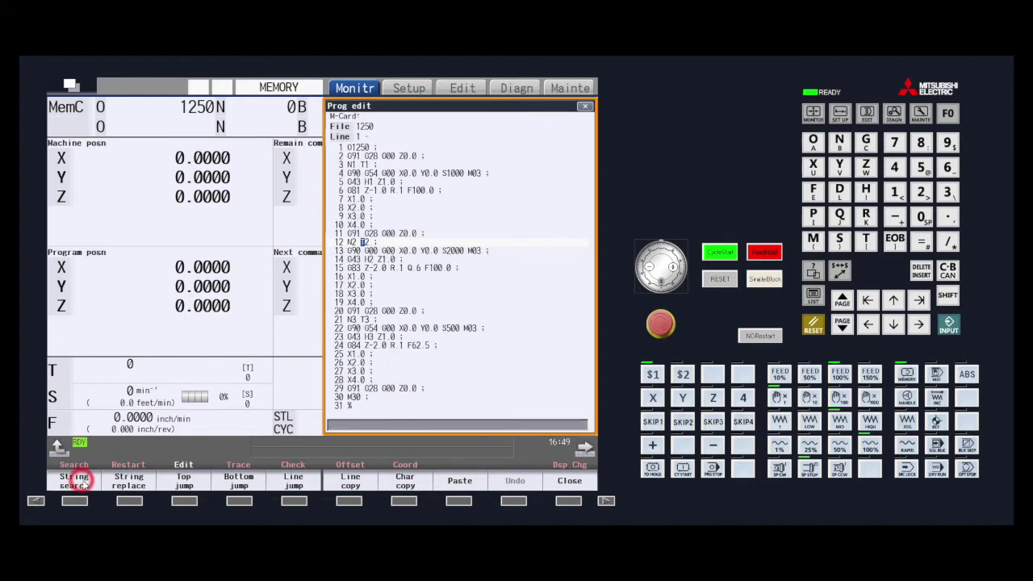
# Step: Run the restart search to the N2 T2 line and close the editor
pyautogui.click(949, 324)
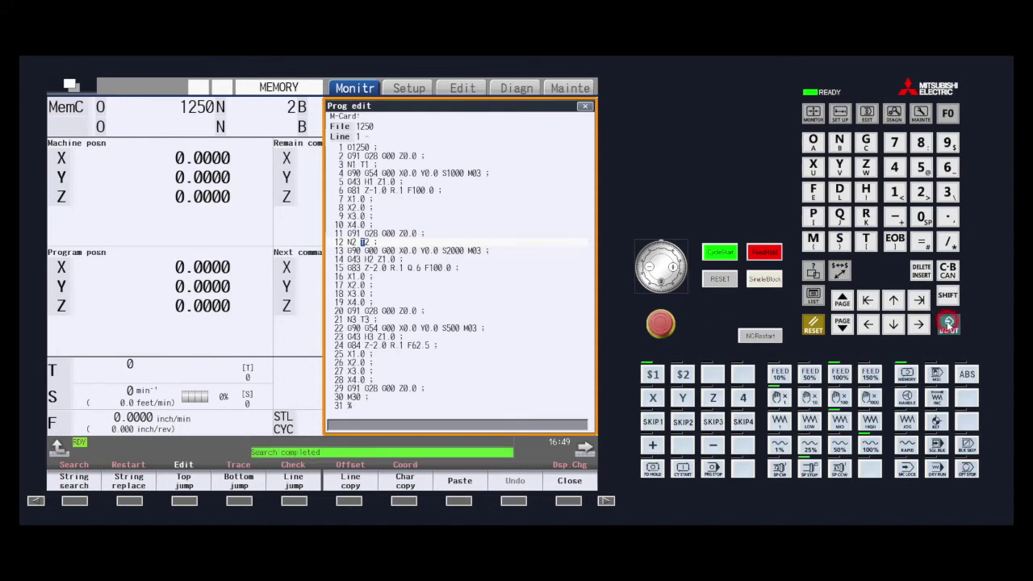
pyautogui.click(519, 451)
pyautogui.click(569, 481)
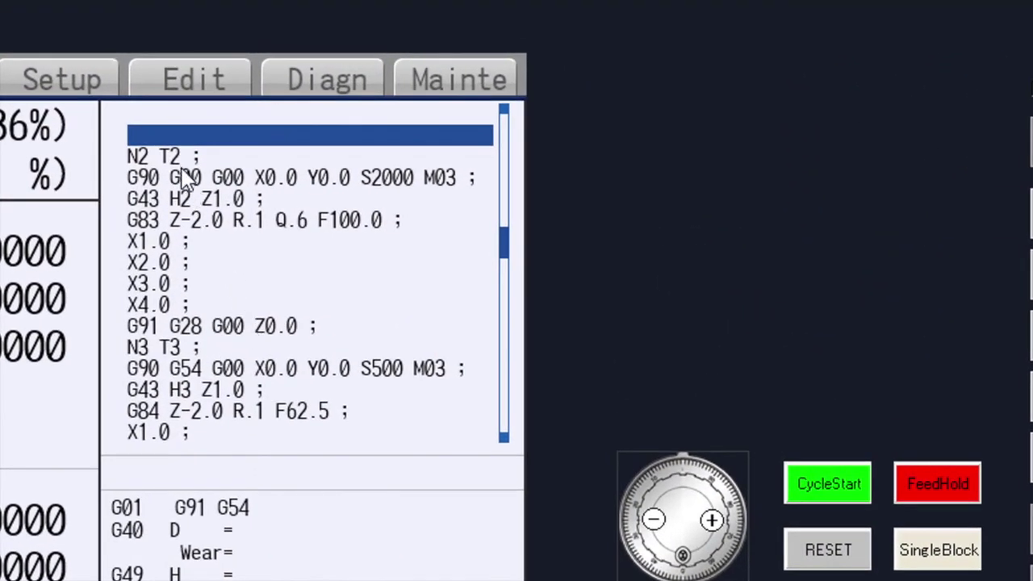
# Step: Cycle-start program 1250 from block N2 so tool 2 spins at 1999 min⁻¹
pyautogui.click(181, 167)
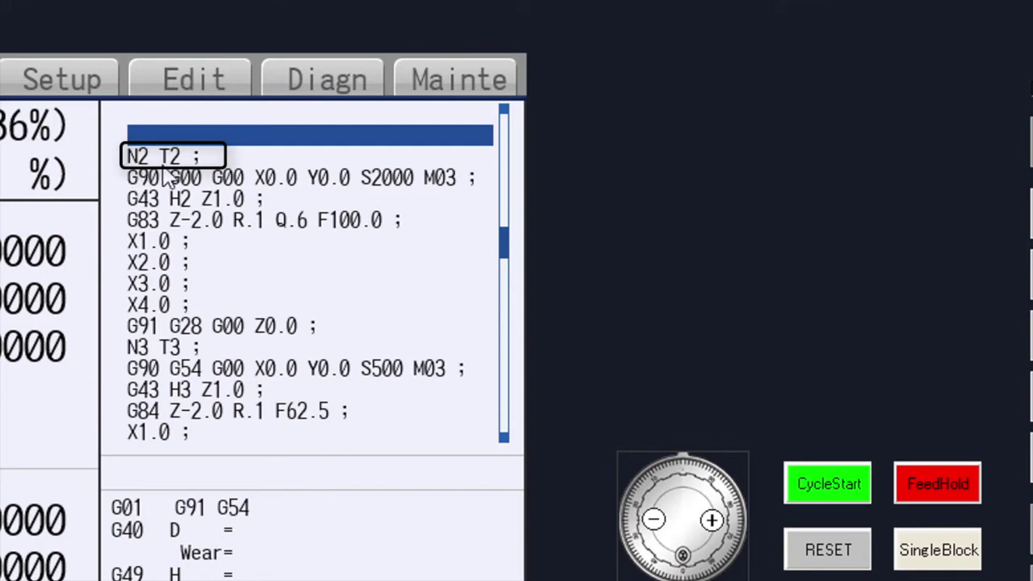
pyautogui.click(202, 156)
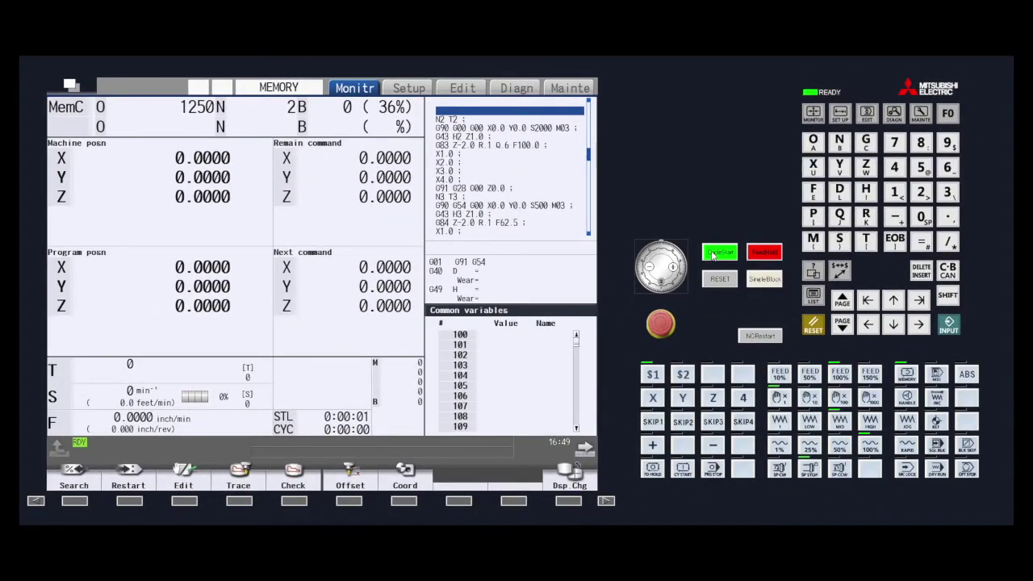
pyautogui.click(712, 255)
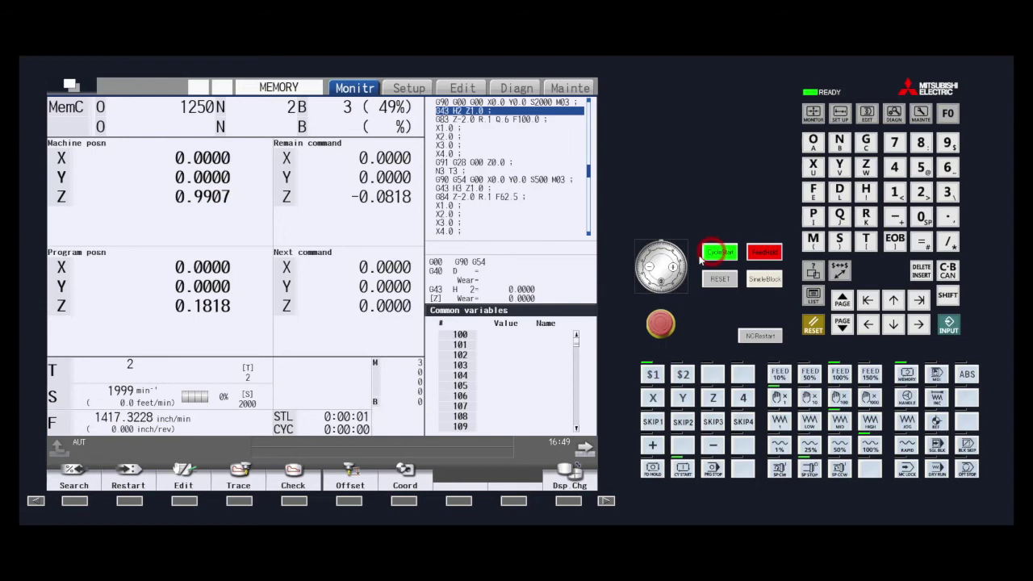